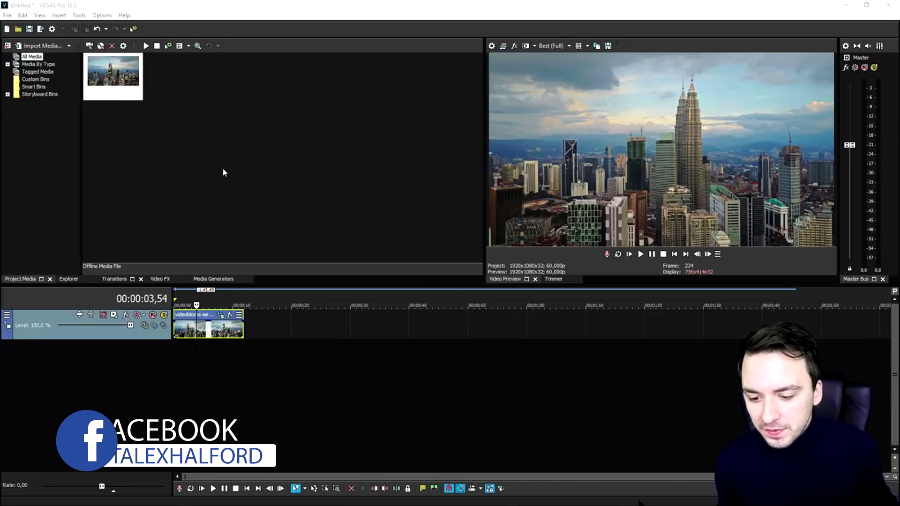
Show the Checkerboard media generator presets and zoom the timeline in on the selected city clip
click(205, 277)
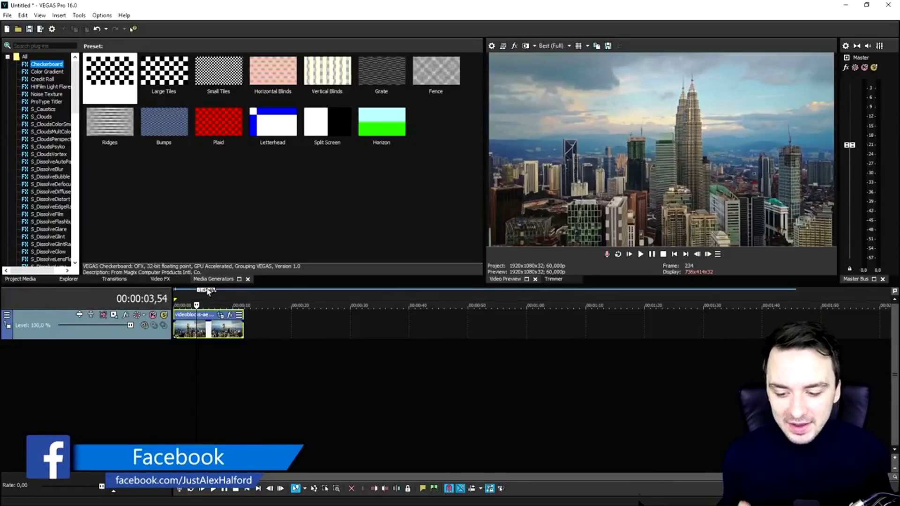
scroll(269, 332, up, 3)
scroll(269, 333, up, 2)
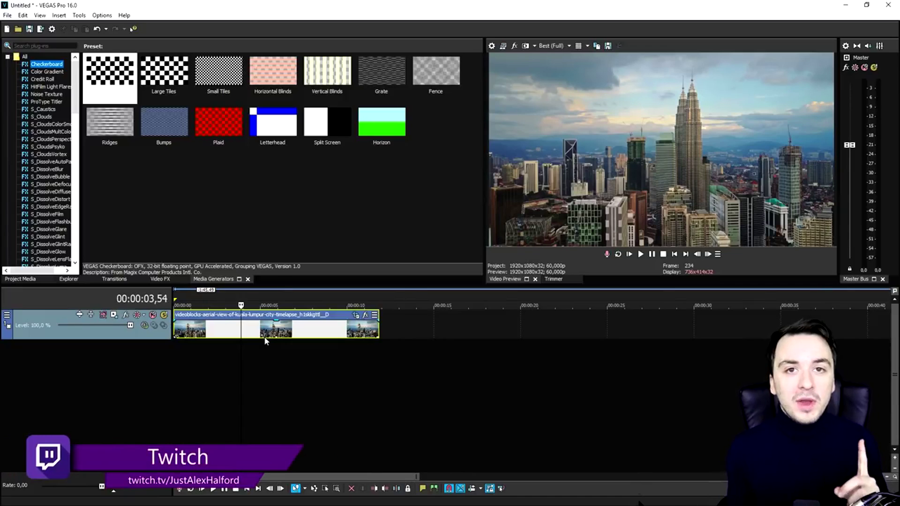
click(277, 329)
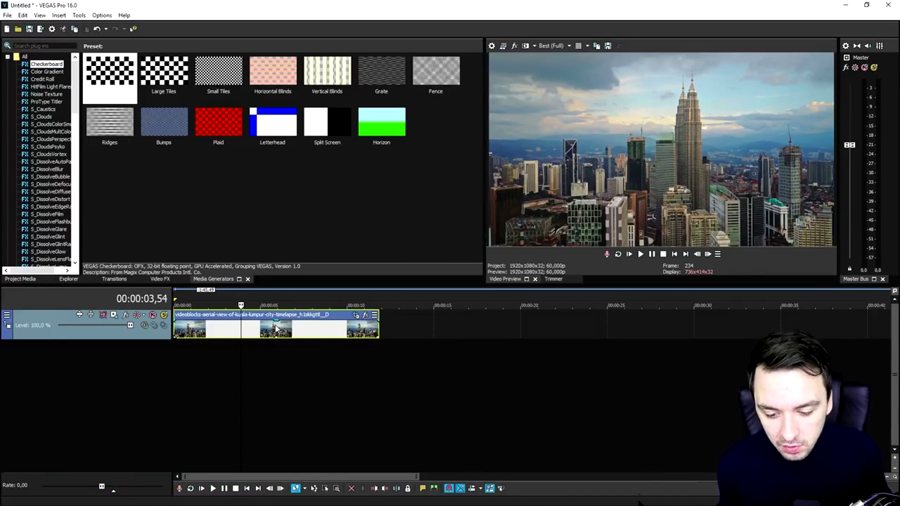
Open the city clip's Properties and confirm them with Disable resample selected
right_click(253, 329)
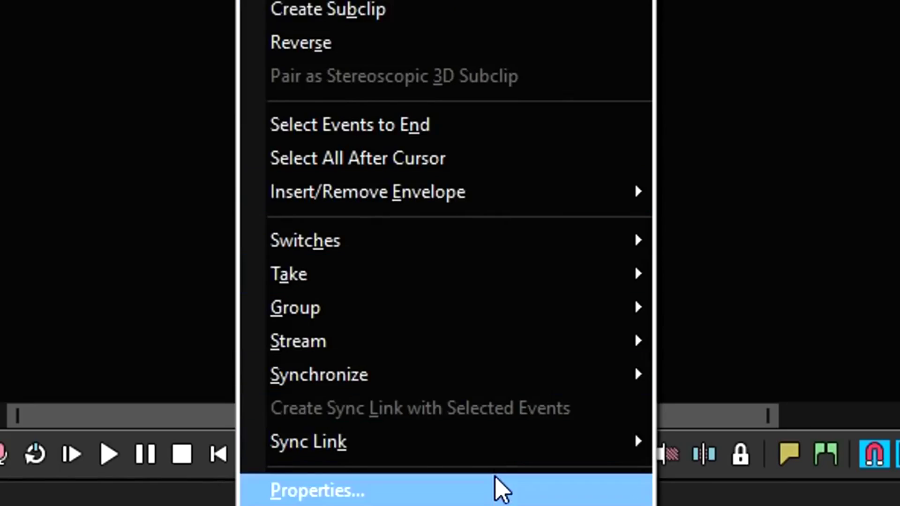
click(334, 499)
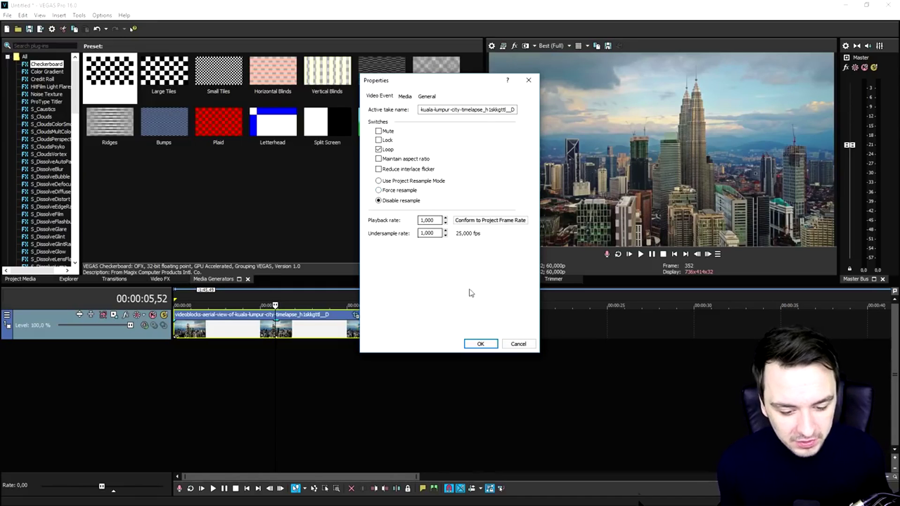
click(479, 344)
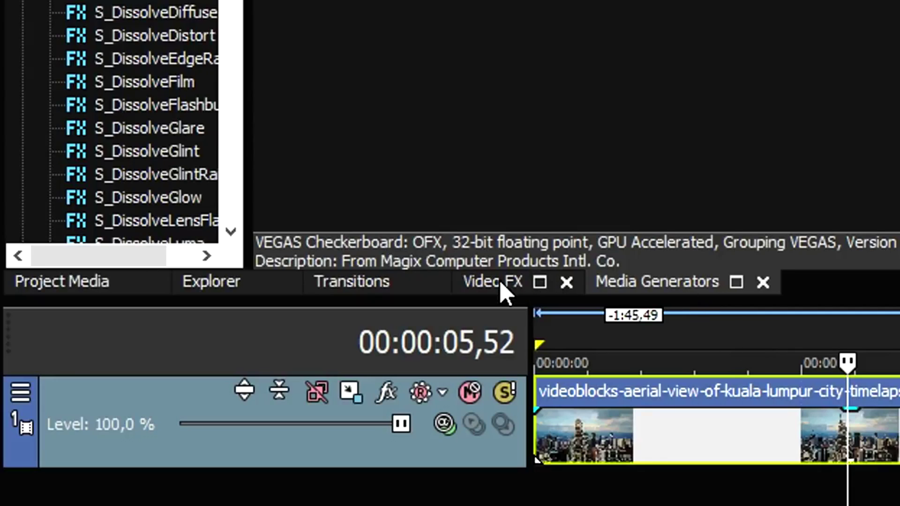
Apply the Brightness and Contrast (Default) Video FX preset to the city clip
click(501, 284)
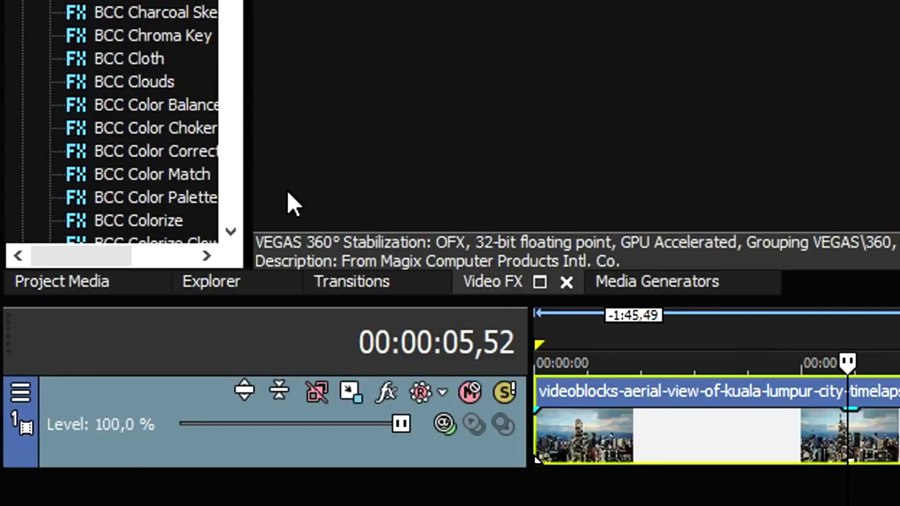
scroll(73, 255, down, 6)
scroll(73, 252, down, 20)
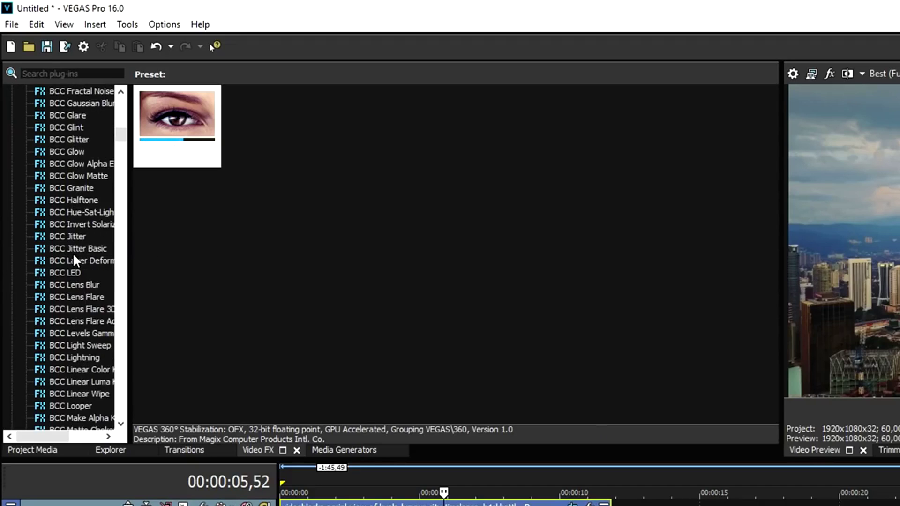
scroll(73, 256, down, 20)
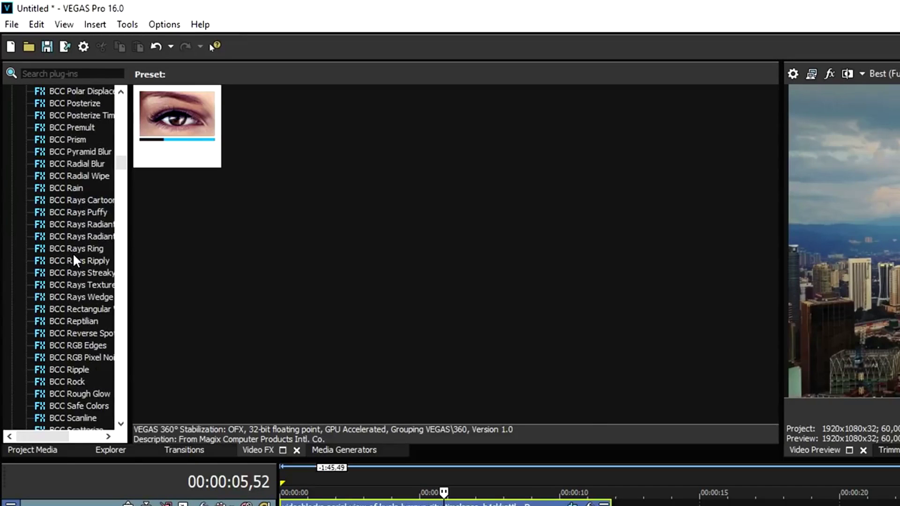
scroll(73, 257, down, 4)
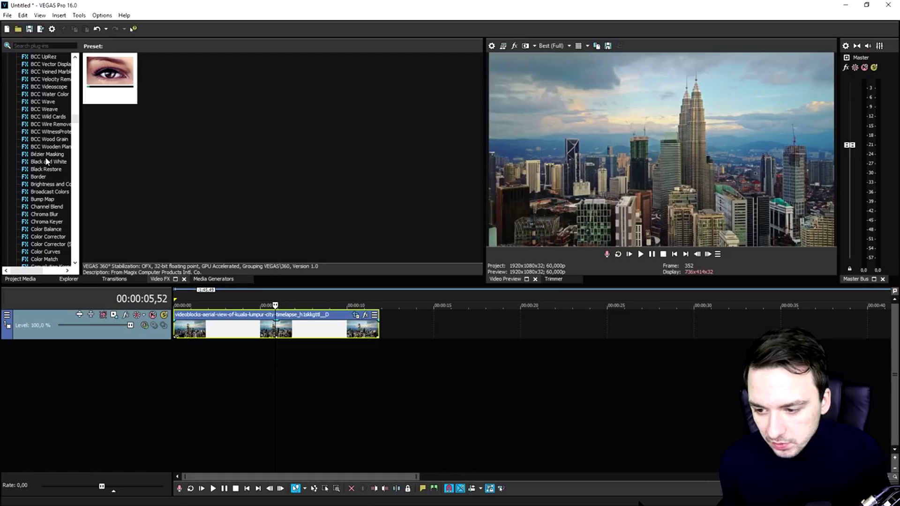
click(78, 297)
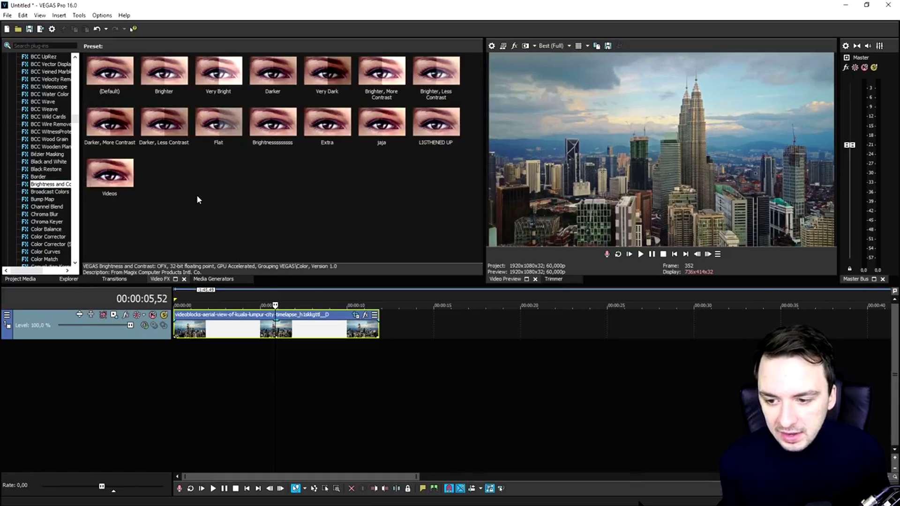
drag(110, 71, 310, 313)
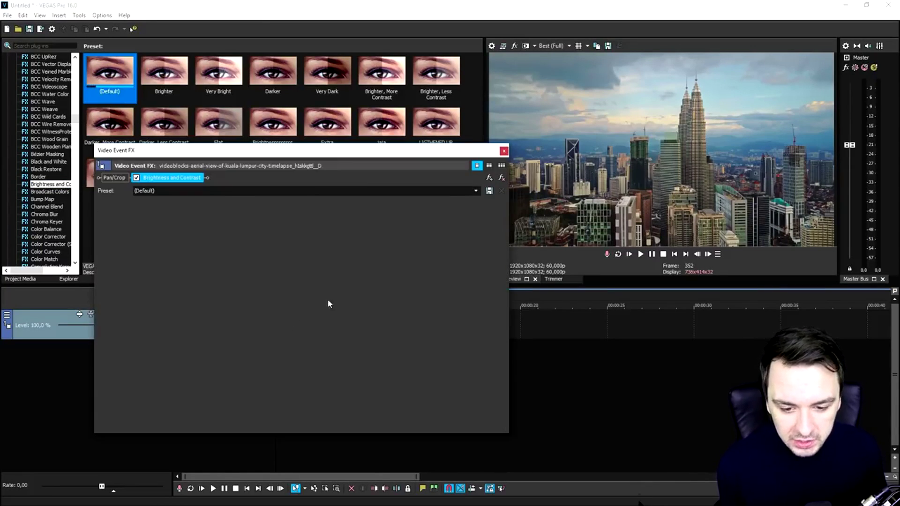
Raise the clip's contrast to 0.143, then list the Color Corrector presets
drag(125, 150, 401, 279)
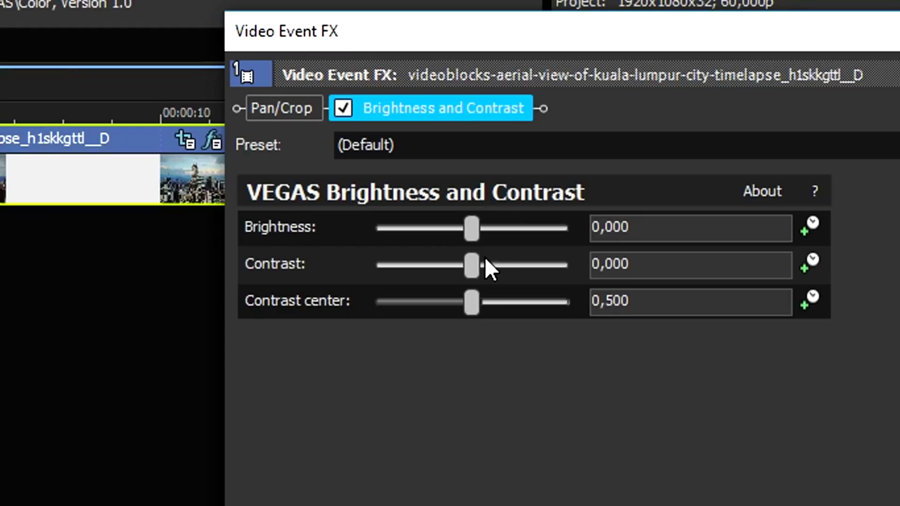
drag(471, 273, 479, 273)
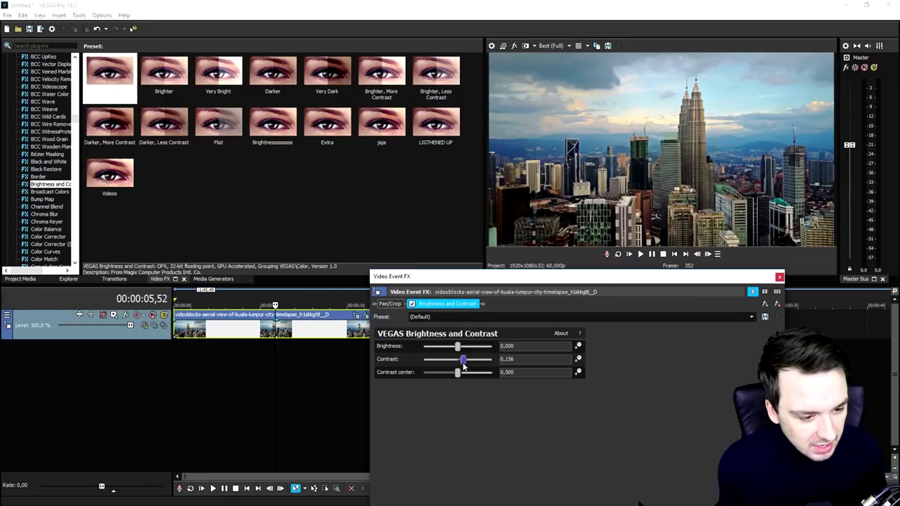
drag(469, 359, 477, 365)
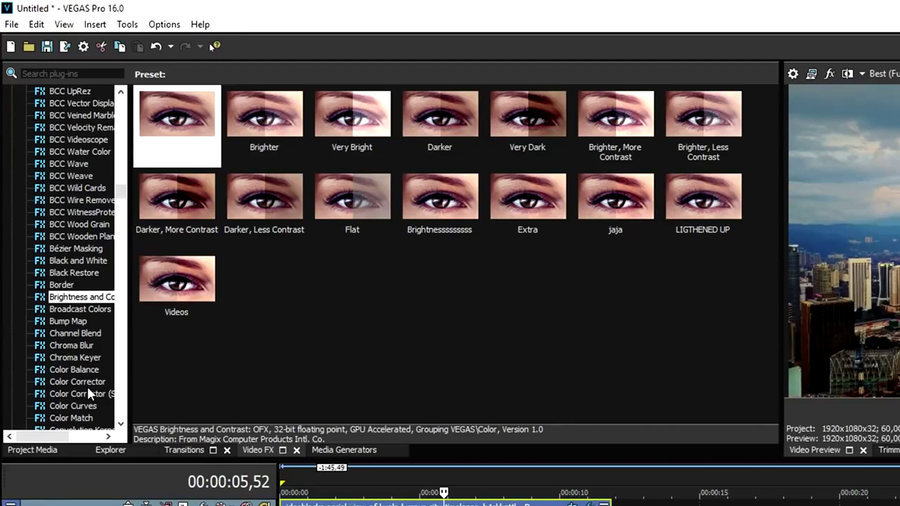
click(89, 379)
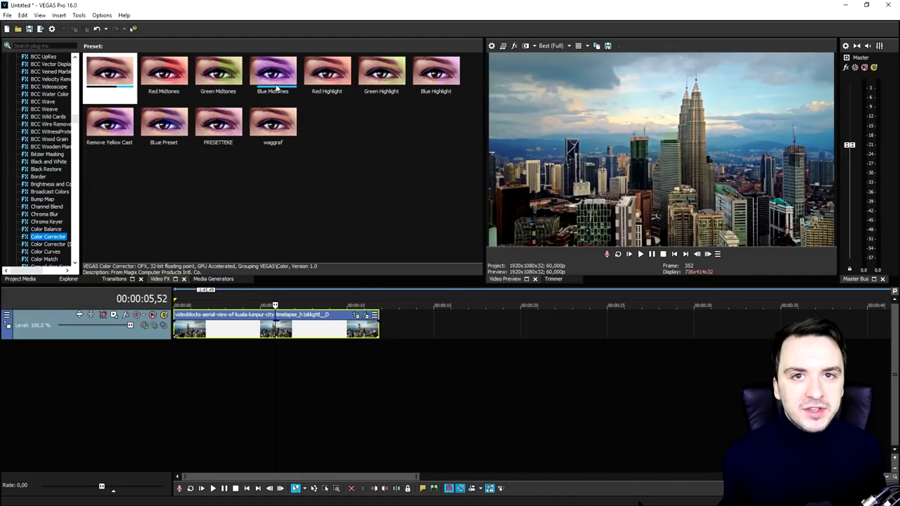
Apply the Color Corrector (Default) preset to the city clip
click(110, 75)
drag(306, 235, 300, 326)
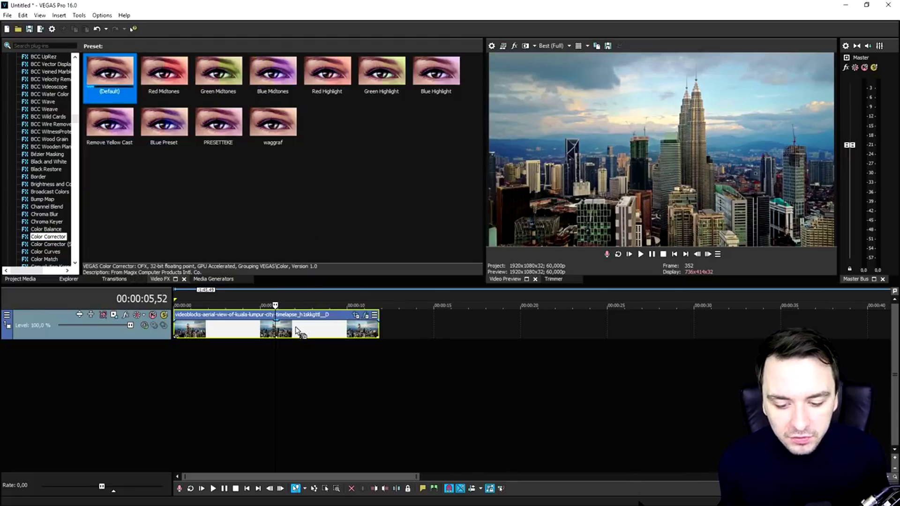
drag(476, 284, 183, 46)
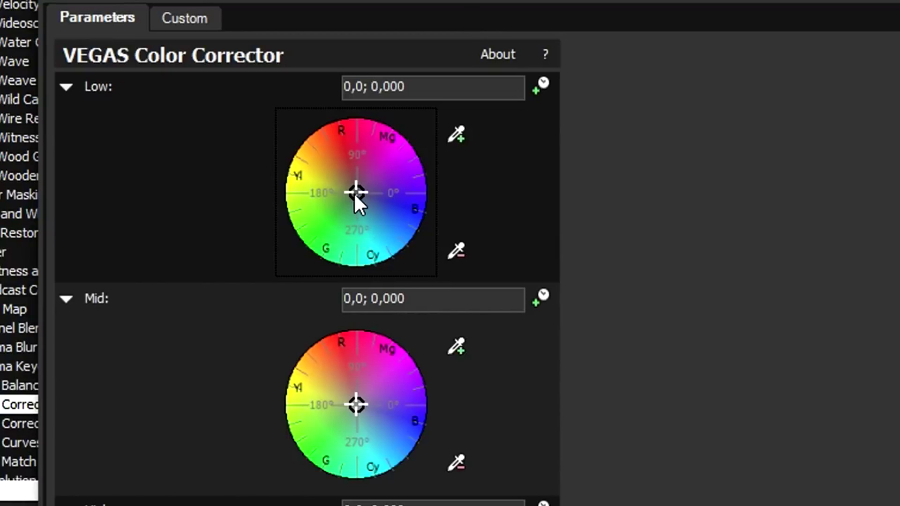
Tint the Low, Mid and High colour wheels away from neutral
drag(354, 193, 359, 198)
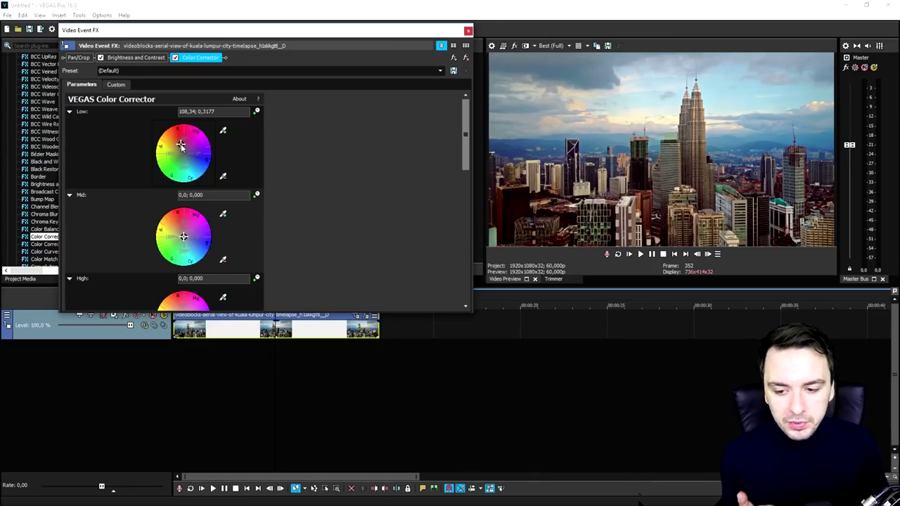
drag(178, 146, 184, 154)
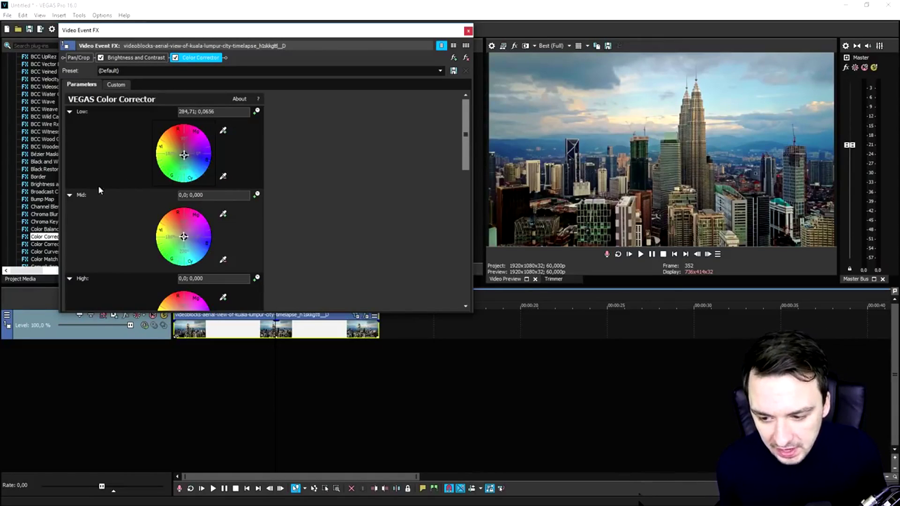
drag(184, 237, 187, 237)
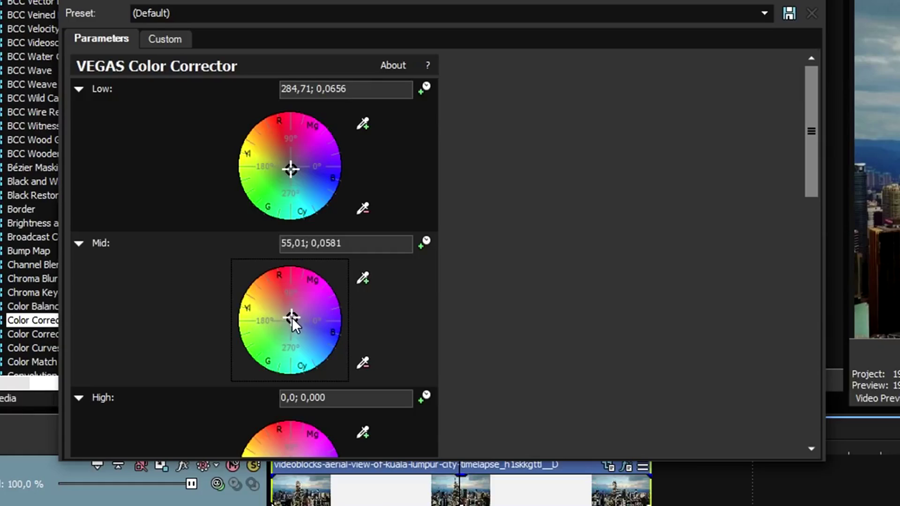
mouse_move(298, 324)
mouse_down()
mouse_move(288, 341)
mouse_move(259, 353)
mouse_move(288, 319)
mouse_up()
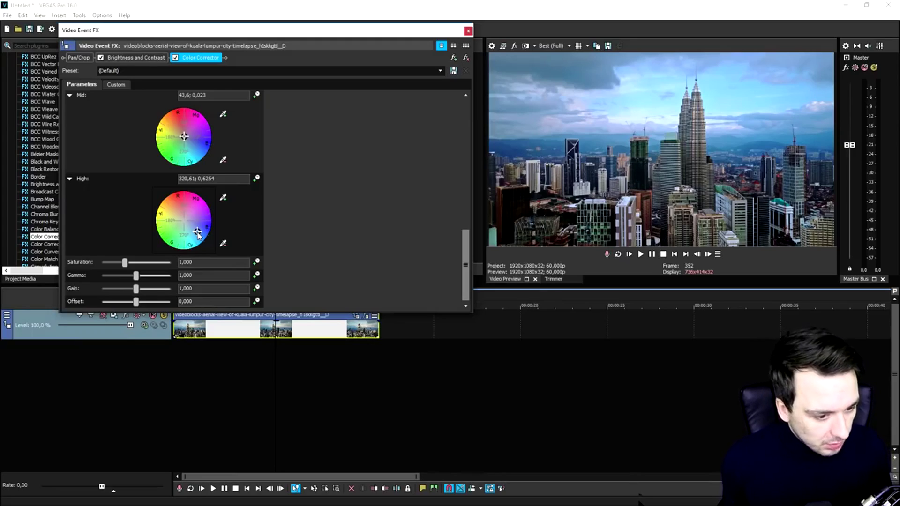
Save the colour grade as the preset 'Cinematic'
scroll(219, 155, up, 1)
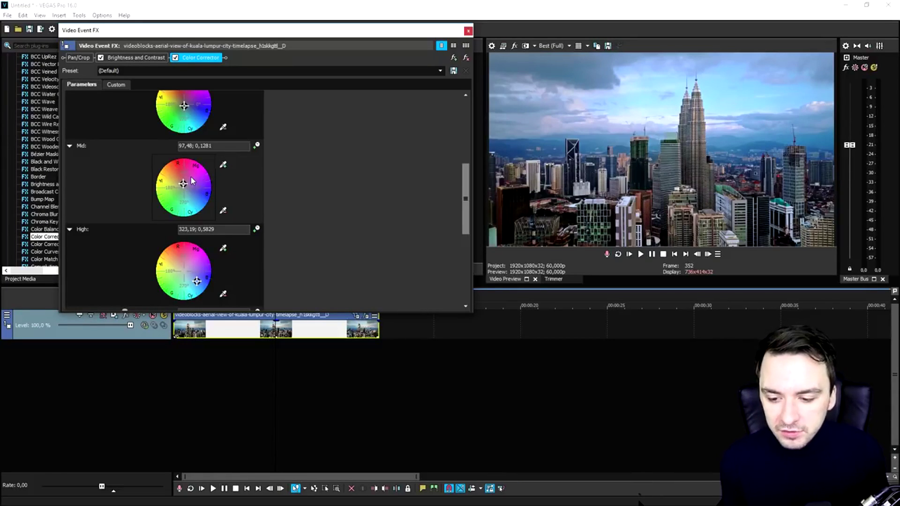
scroll(206, 140, down, 2)
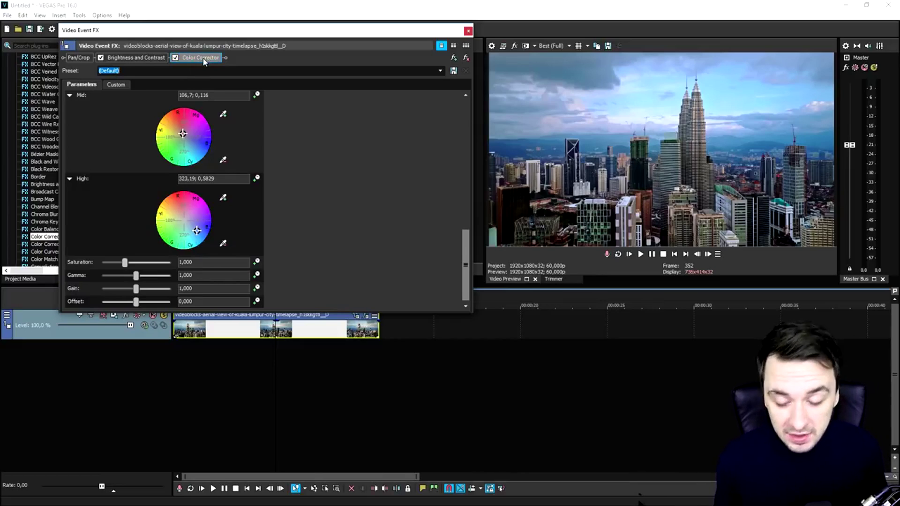
text(Cinematic)
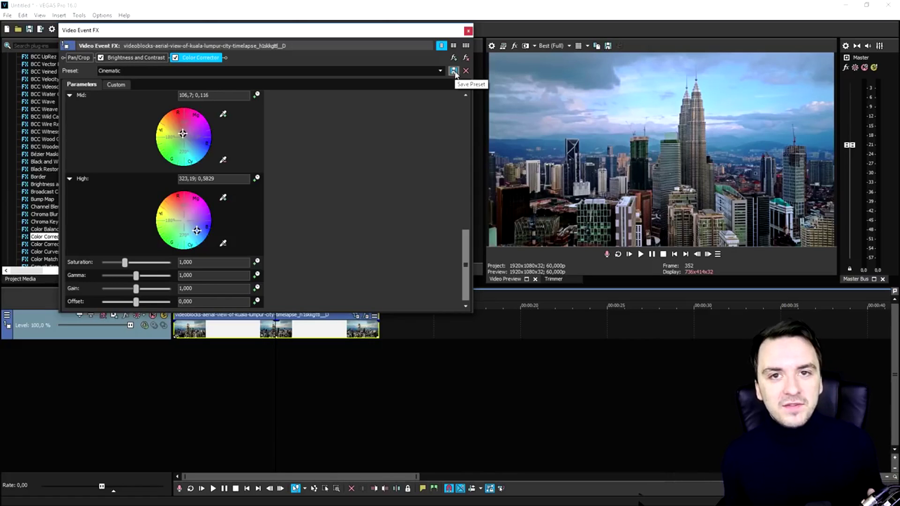
click(454, 71)
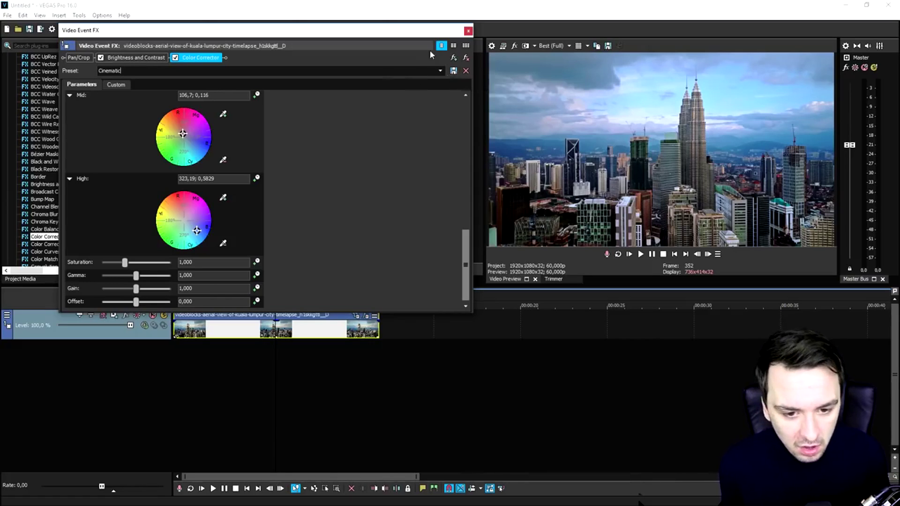
Close the FX window and stretch the city clip's Event Pan/Crop frame taller
click(468, 32)
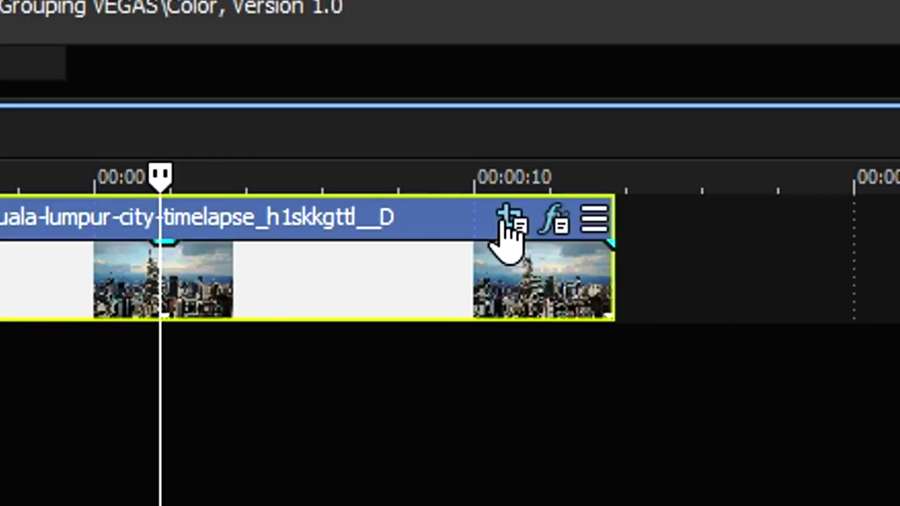
click(511, 218)
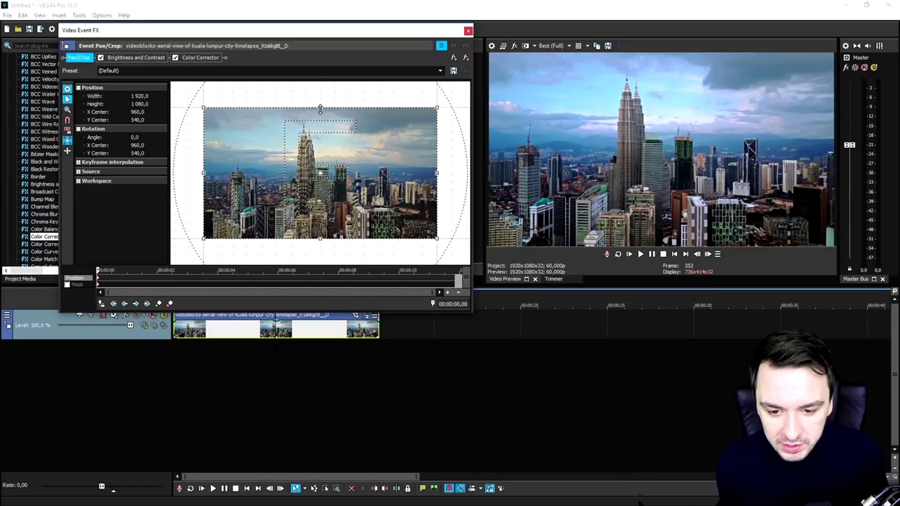
drag(320, 112, 320, 97)
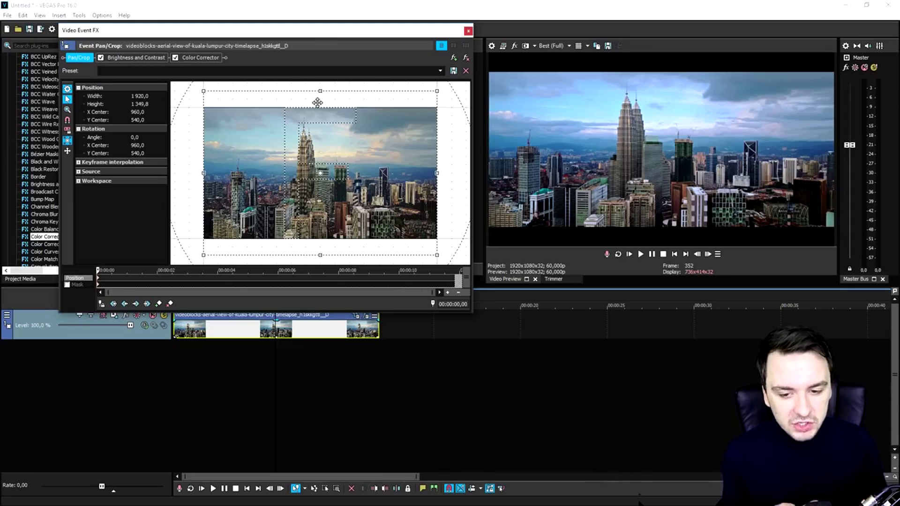
Restore the pan/crop frame to its original 1920 × 1080 size
right_click(291, 137)
key(Escape)
key(ctrl+z)
right_click(326, 183)
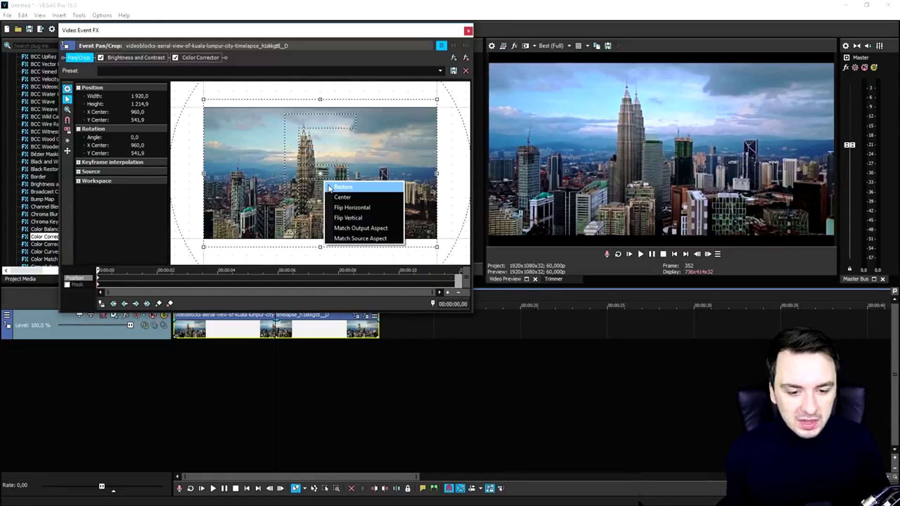
click(330, 187)
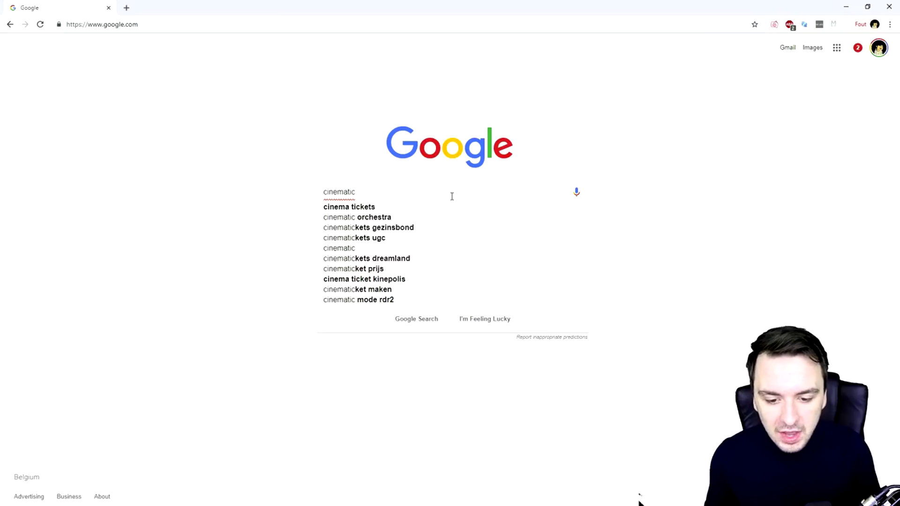
Search Google for 'cinematic black bars'
text(b)
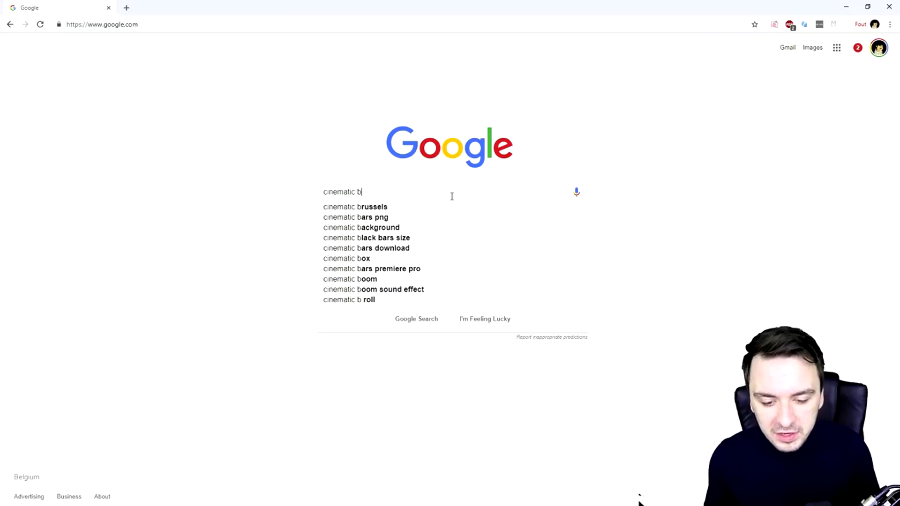
text(lack ba)
key(BackSpace)
text(bars)
key(Return)
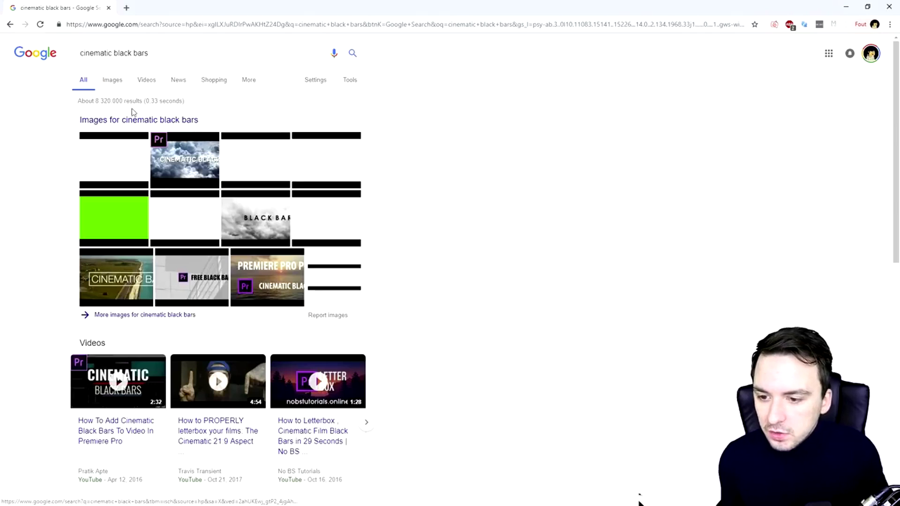
Preview the transparent 2400 × 1350 widescreen-cinema clipart in Images and bring up its save options
click(113, 80)
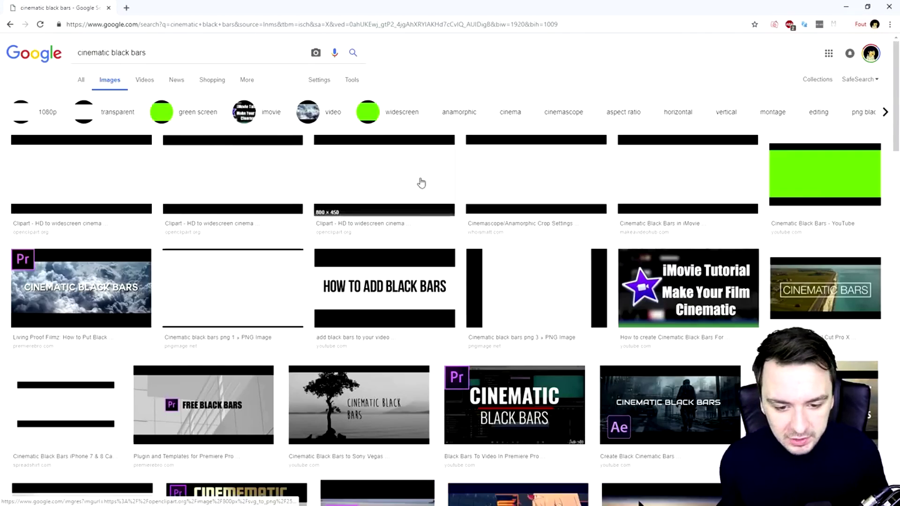
click(110, 172)
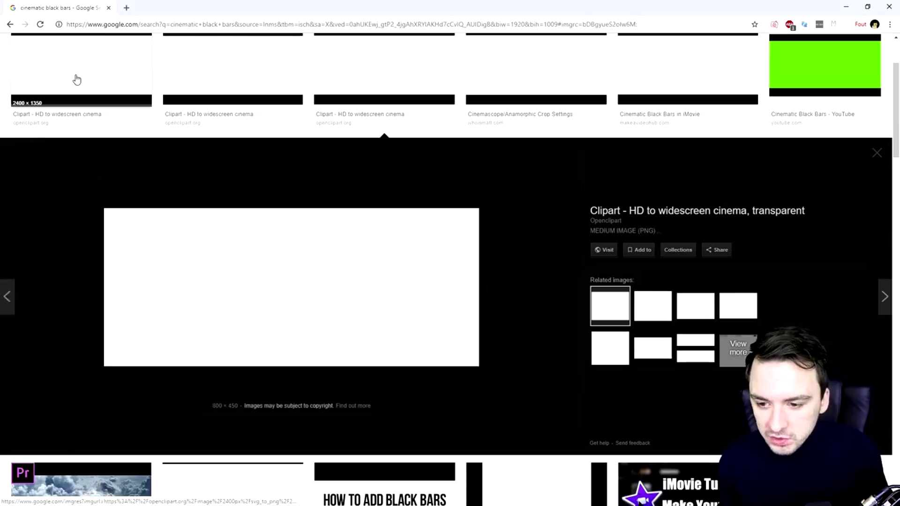
right_click(262, 172)
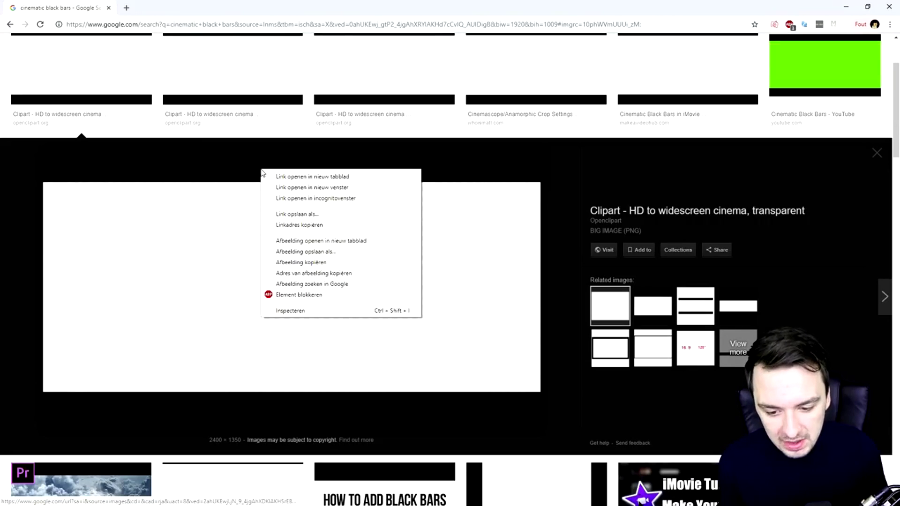
right_click(186, 168)
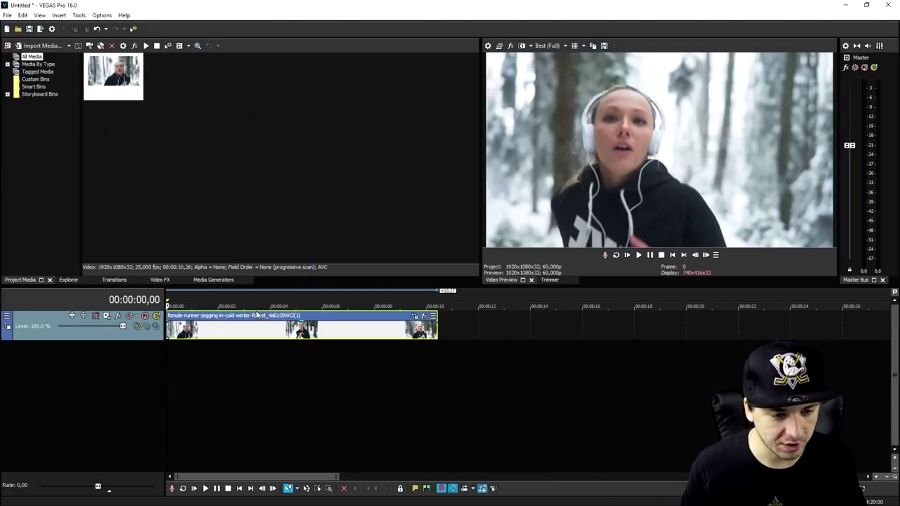
Play the winter jogging clip, then stop playback
key(space)
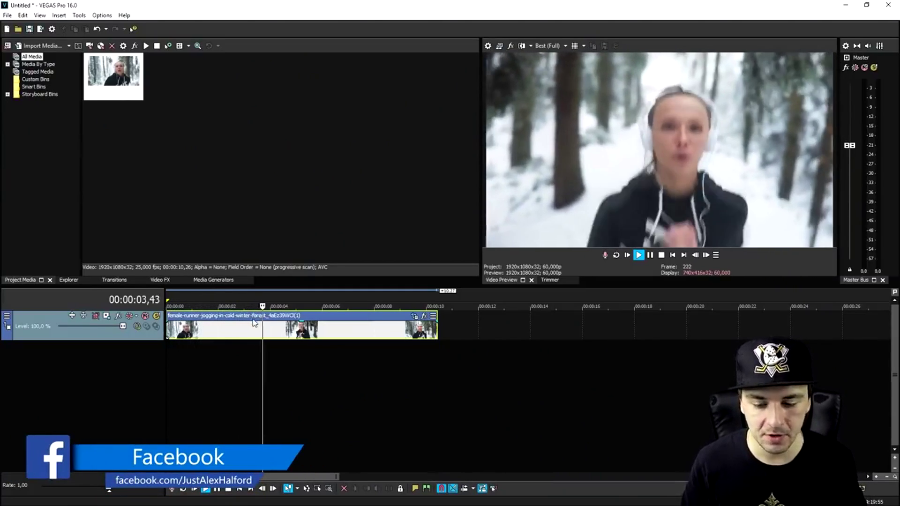
key(space)
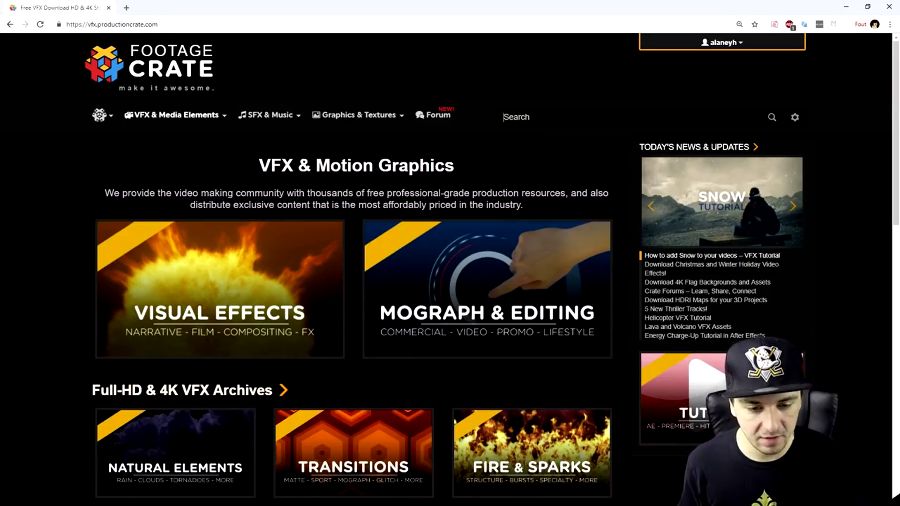
Search FootageCrate for 'snow' and open the Snow Blizzard (PRO) clip from the results
text(snow)
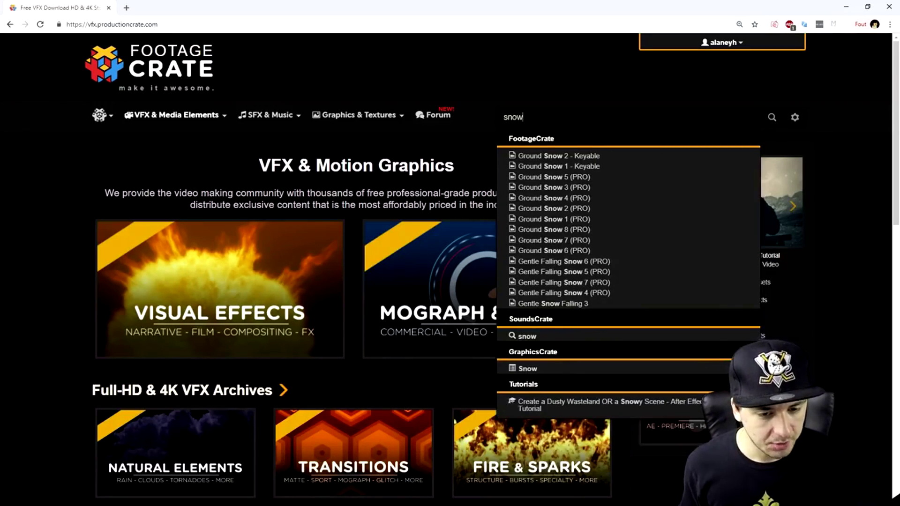
key(Return)
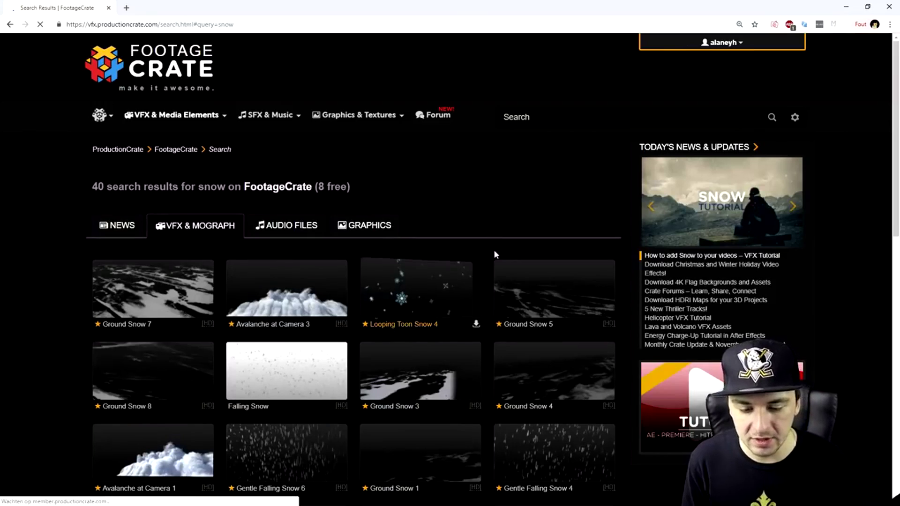
scroll(494, 253, down, 2)
scroll(363, 296, down, 2)
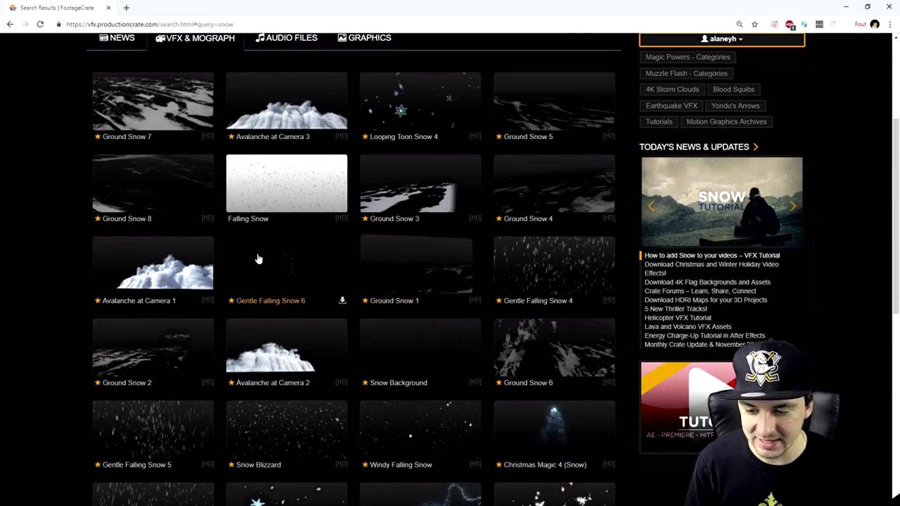
scroll(291, 270, down, 2)
scroll(296, 283, down, 2)
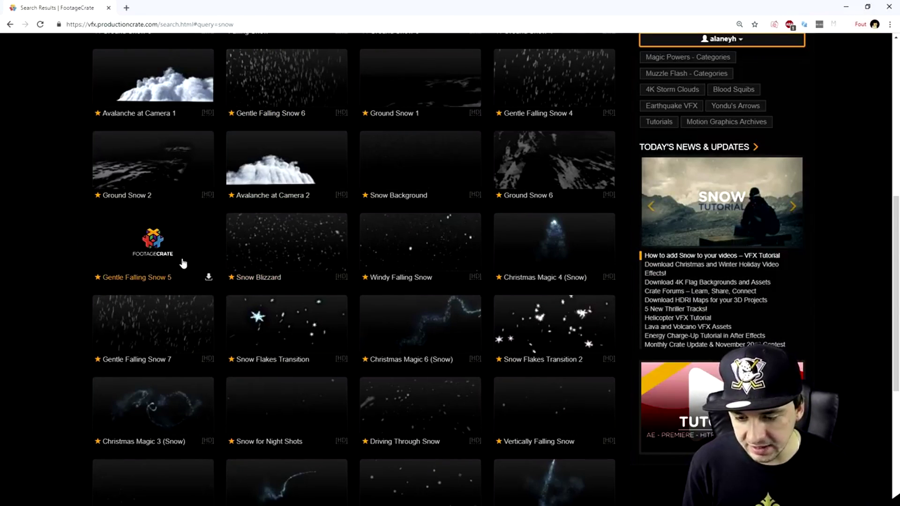
scroll(392, 276, down, 5)
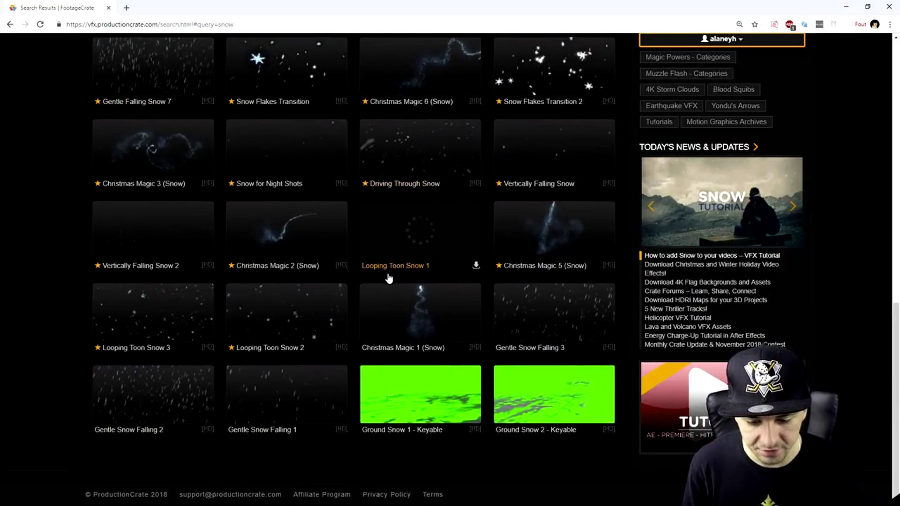
scroll(388, 276, up, 3)
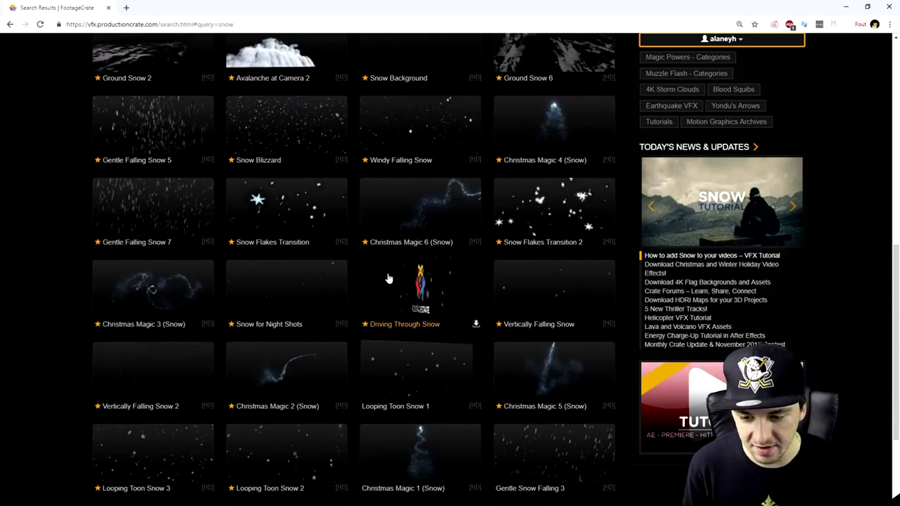
click(293, 127)
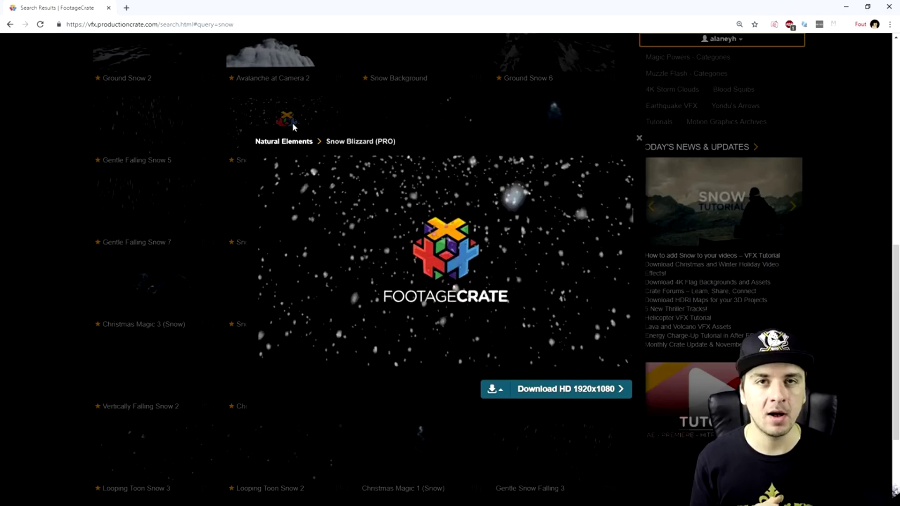
Download Snow Blizzard as MOV and jump to the clip's start on the VEGAS timeline
click(509, 393)
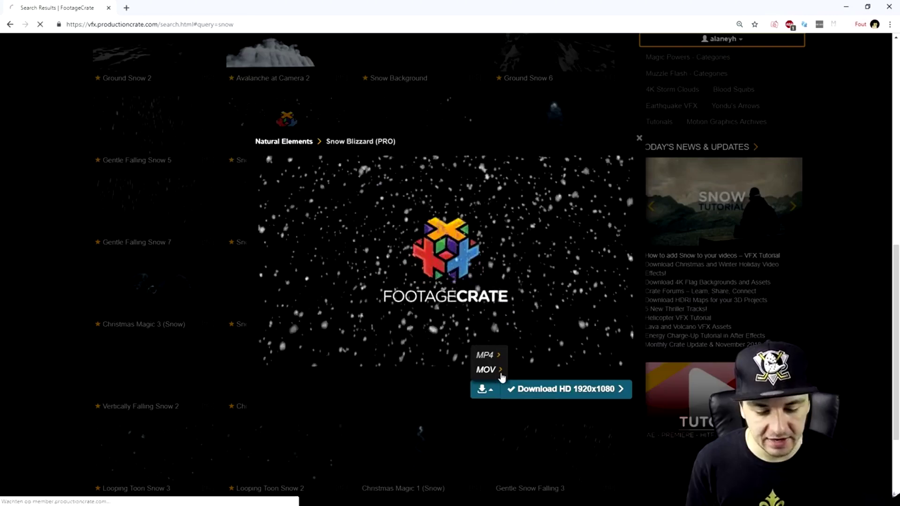
click(500, 372)
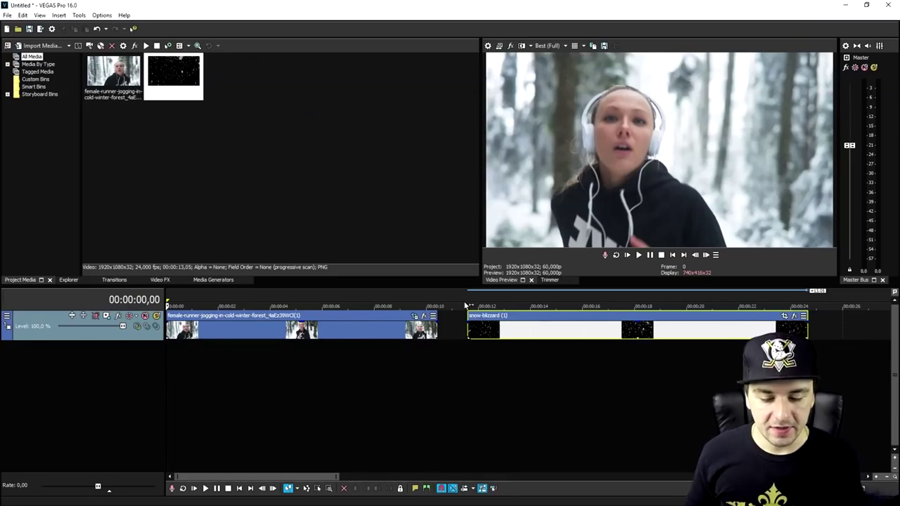
click(471, 307)
scroll(474, 333, down, 2)
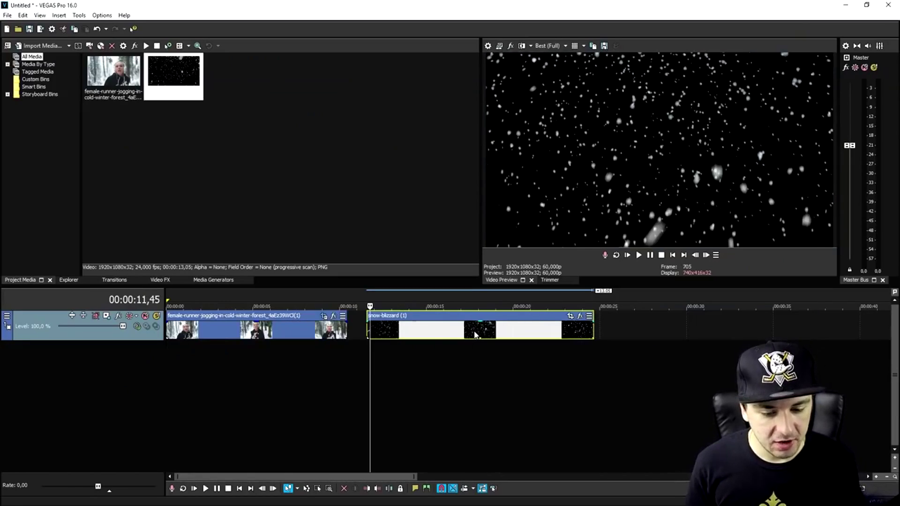
Preview the snow footage full screen, insert a video track, and place the blizzard clip on it at 00:00:00
key(alt+shift+4)
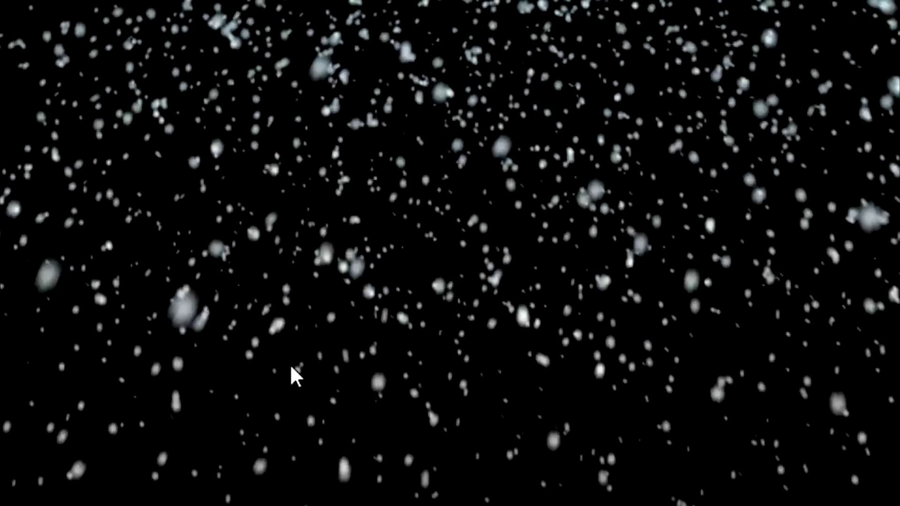
key(Escape)
right_click(398, 330)
click(450, 239)
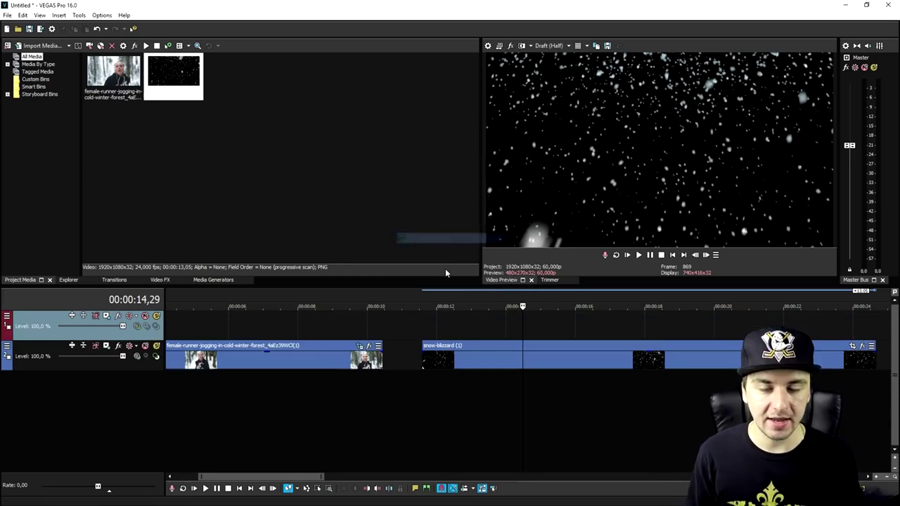
drag(519, 345, 235, 334)
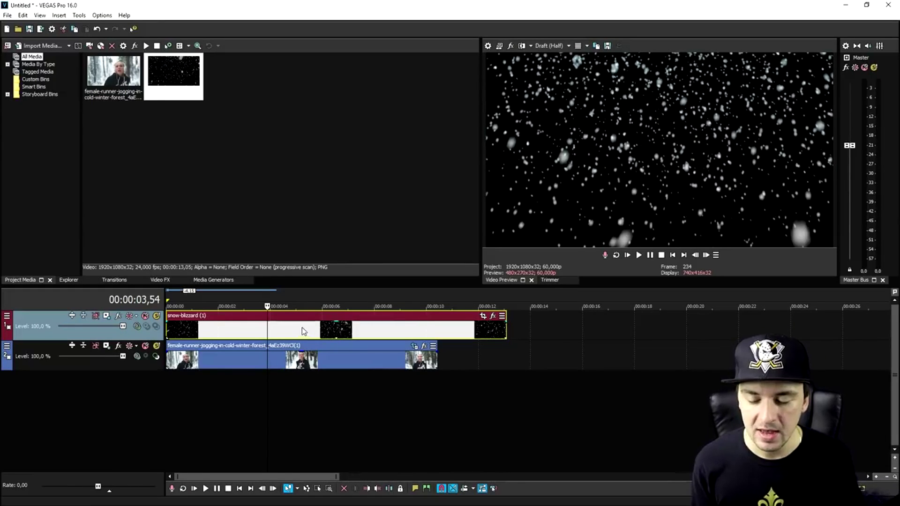
right_click(283, 329)
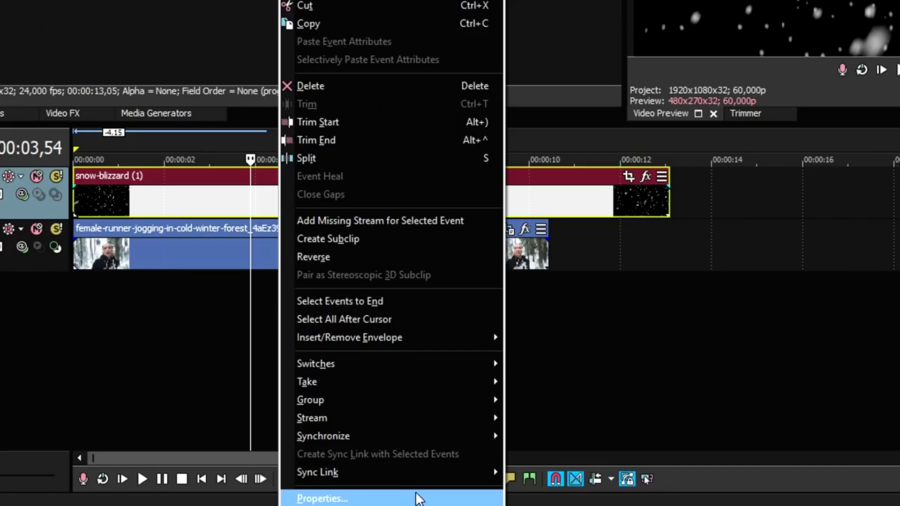
Set the snow-blizzard clip's media alpha channel to Straight (unmatted)
click(419, 499)
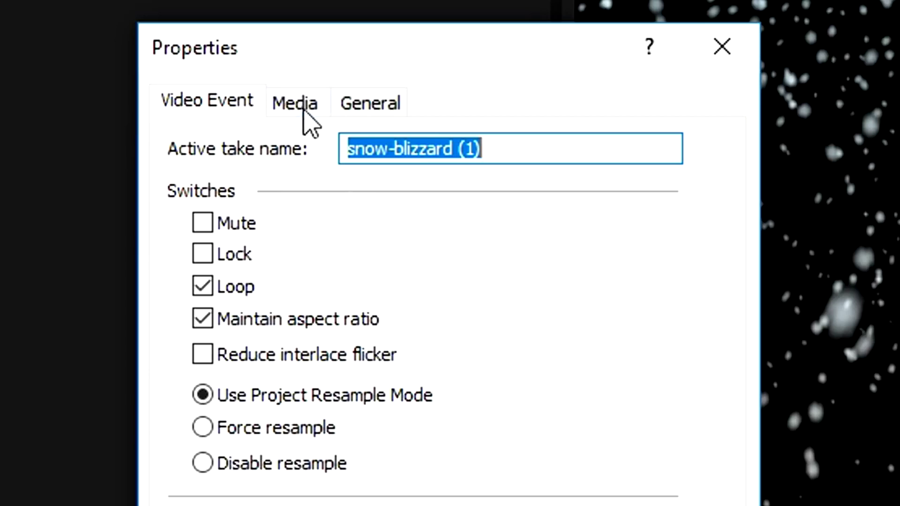
click(304, 120)
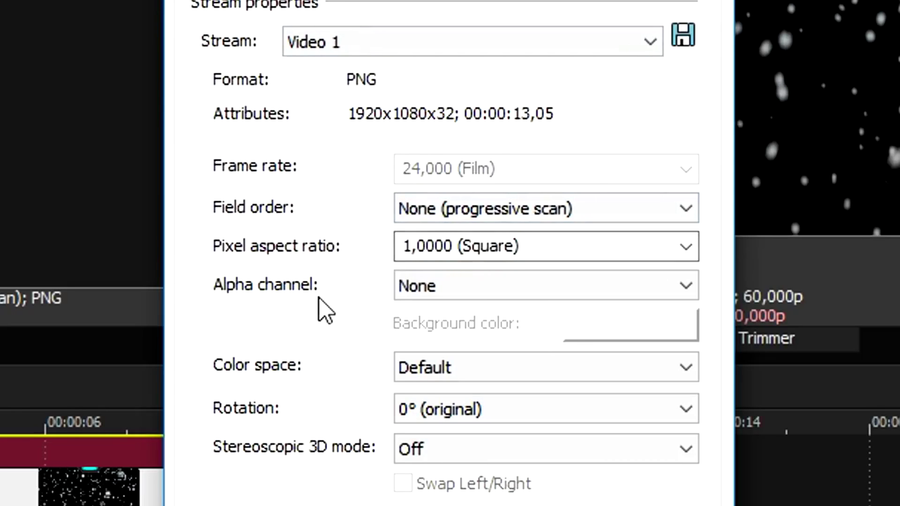
click(469, 294)
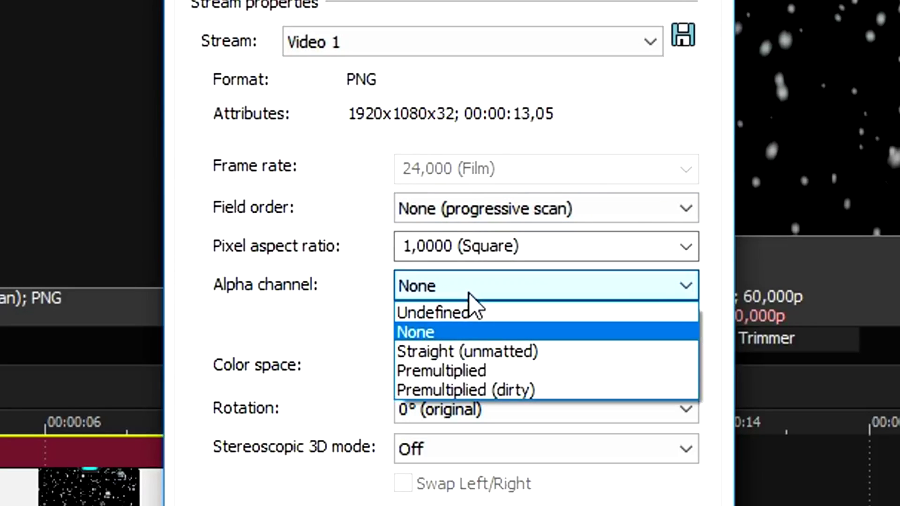
click(476, 352)
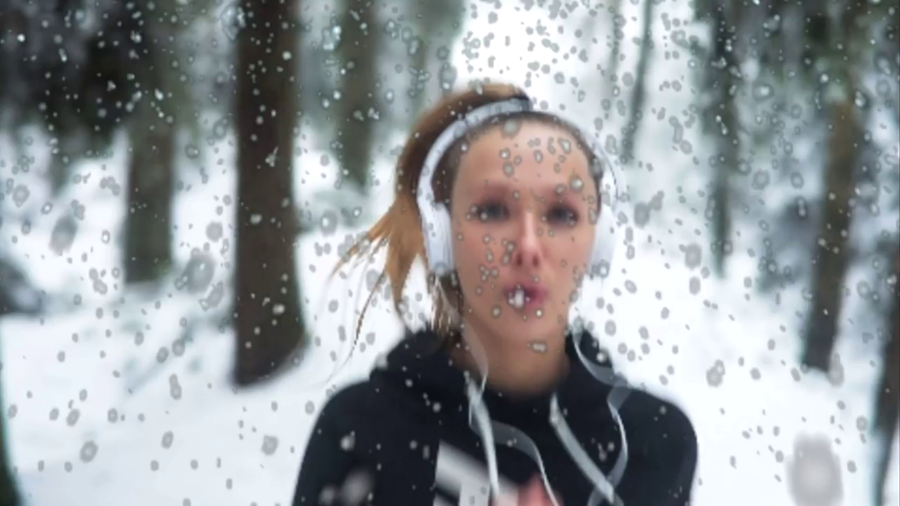
Set the preview quality to Preview (Full)
click(181, 1)
click(291, 33)
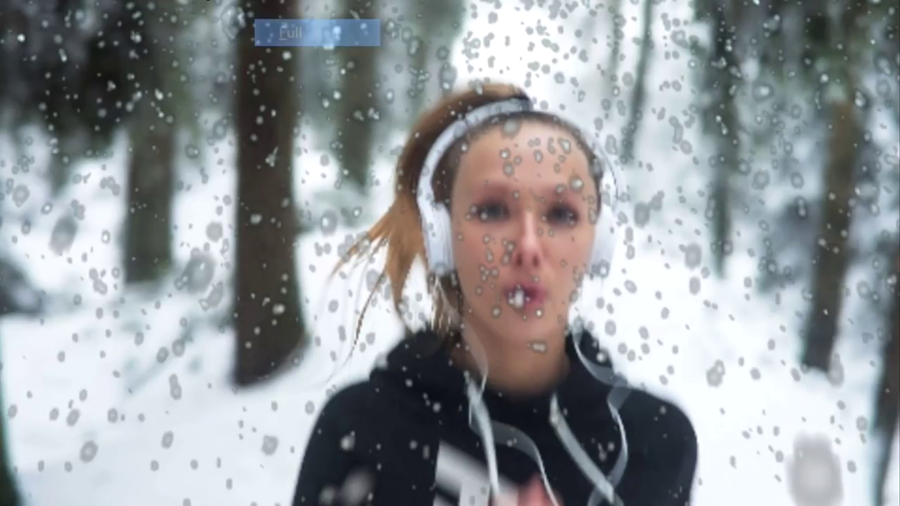
click(181, 1)
click(304, 57)
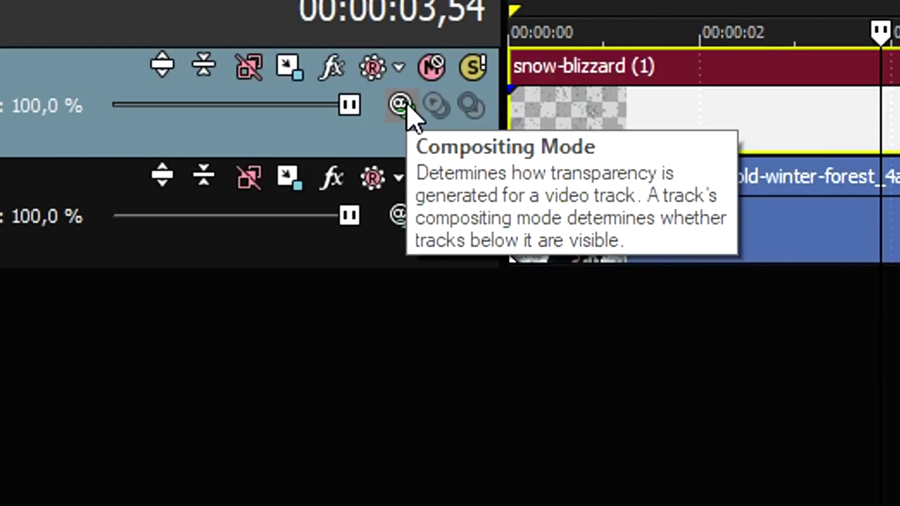
click(403, 105)
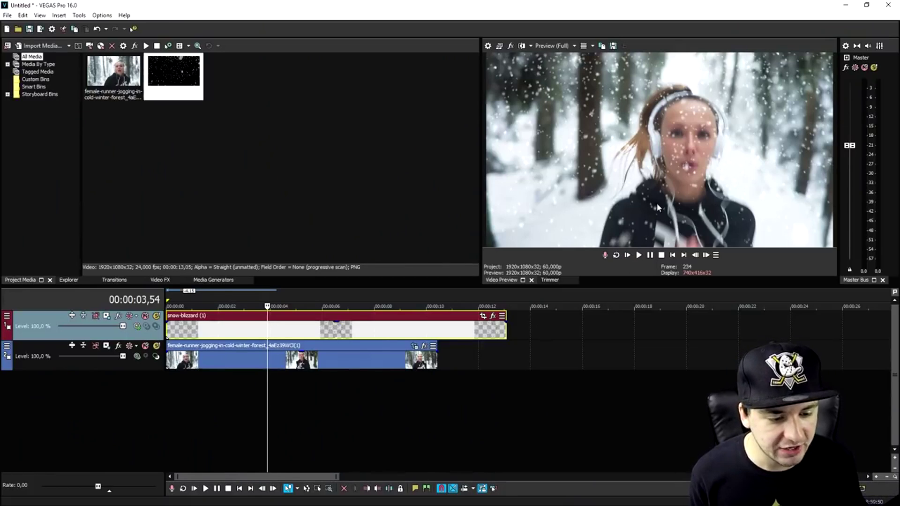
click(674, 255)
key(space)
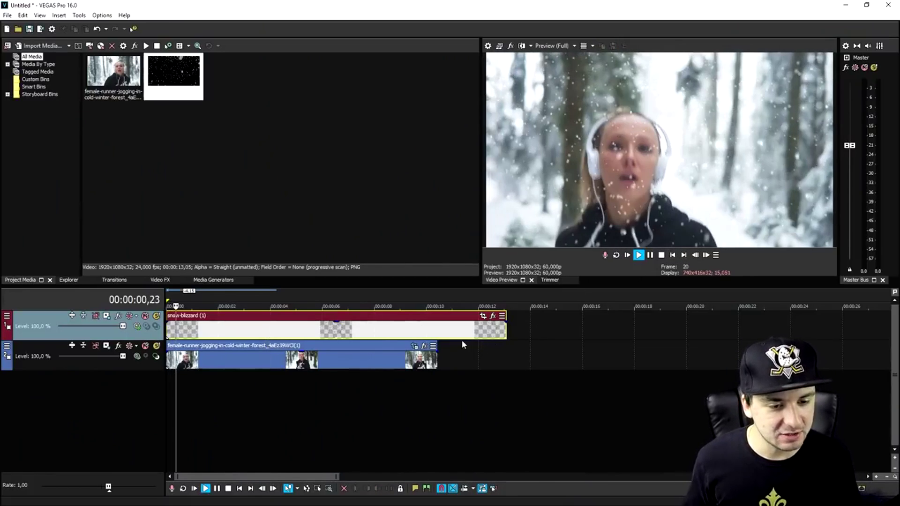